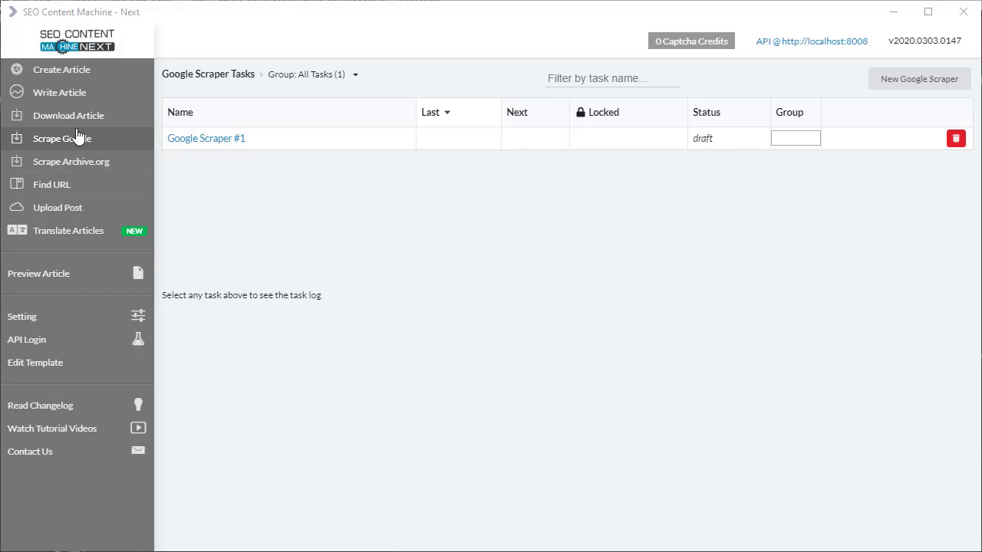
Delete the draft Google Scraper #1 task from the scraper task list
{"action": "left_click", "coordinate": [957, 141]}
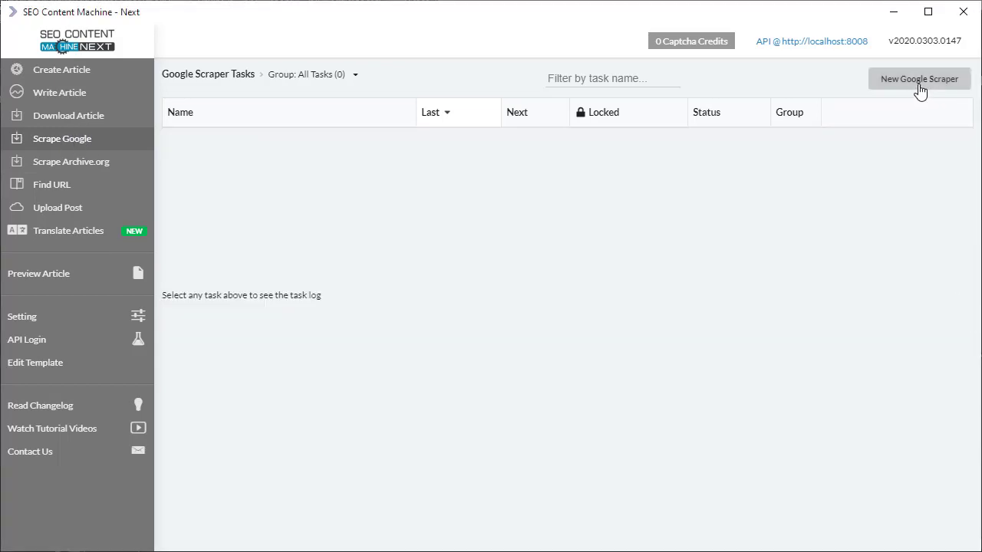
Create a new Google Scraper task and place the cursor in its Search Keywords box
{"action": "left_click", "coordinate": [958, 83]}
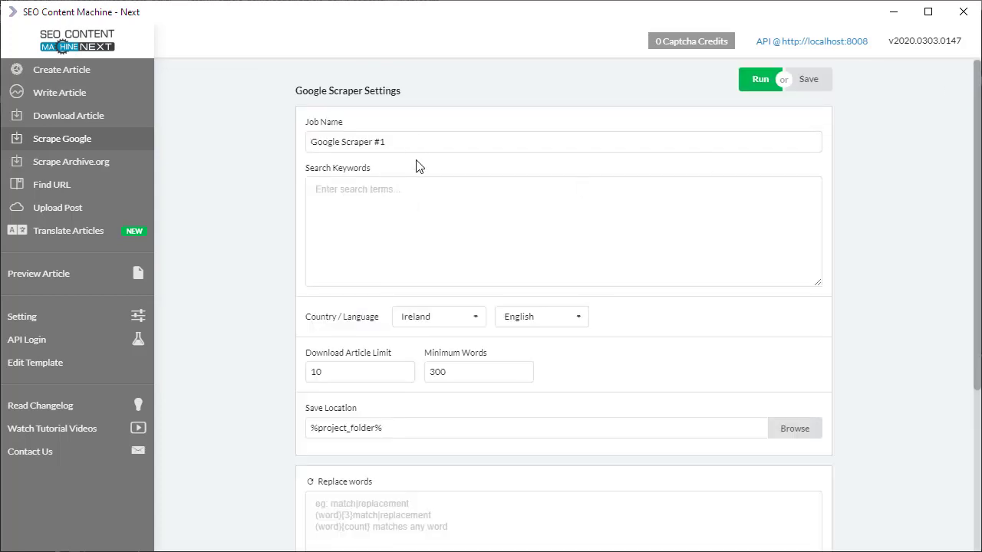
{"action": "left_click", "coordinate": [414, 190]}
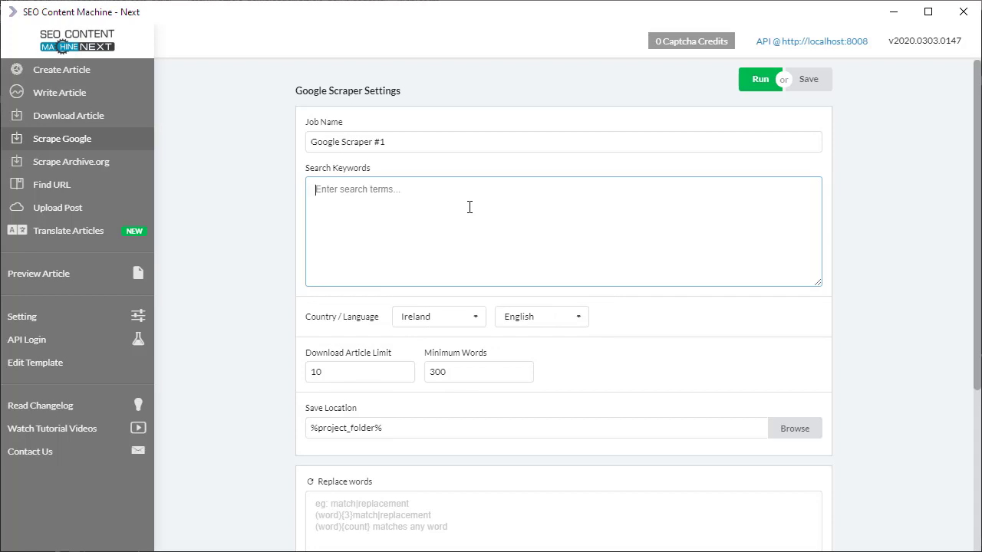
Enter keyword 'dog training', choose United States, and keep limit 10 and 300 minimum words
{"action": "type", "text": "dog training"}
{"action": "left_click", "coordinate": [438, 317]}
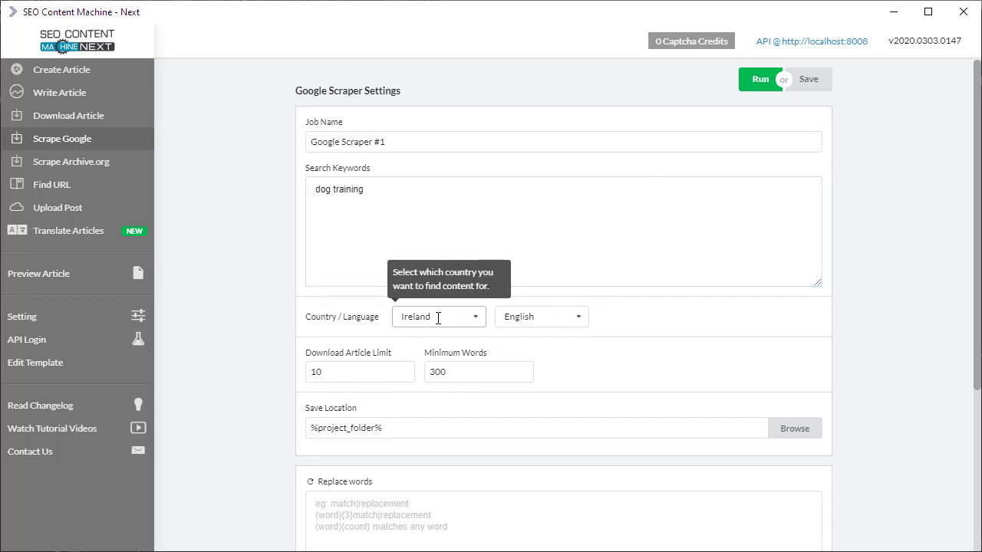
{"action": "type", "text": "unit"}
{"action": "key", "text": "Down"}
{"action": "key", "text": "Down"}
{"action": "key", "text": "Return"}
{"action": "left_click", "coordinate": [330, 376]}
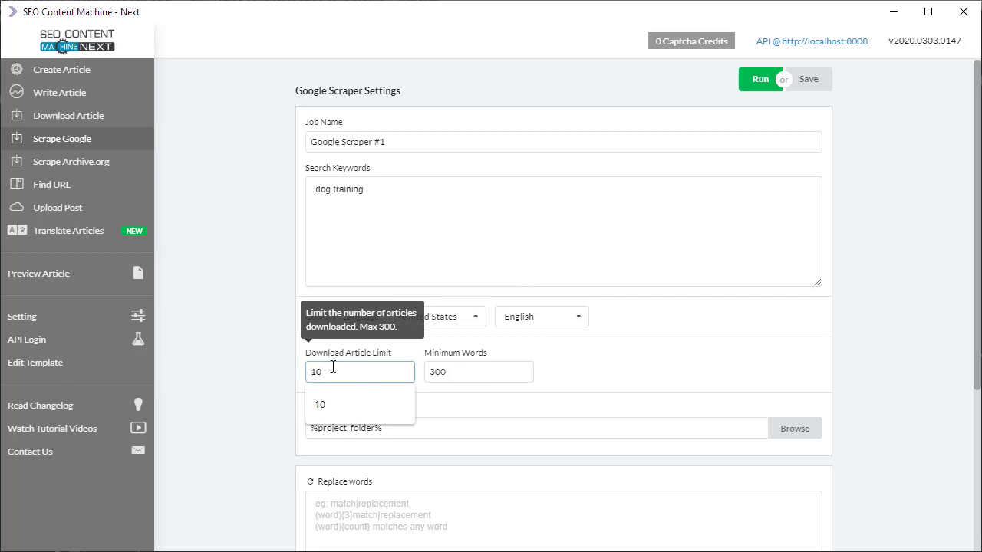
{"action": "left_click", "coordinate": [509, 369]}
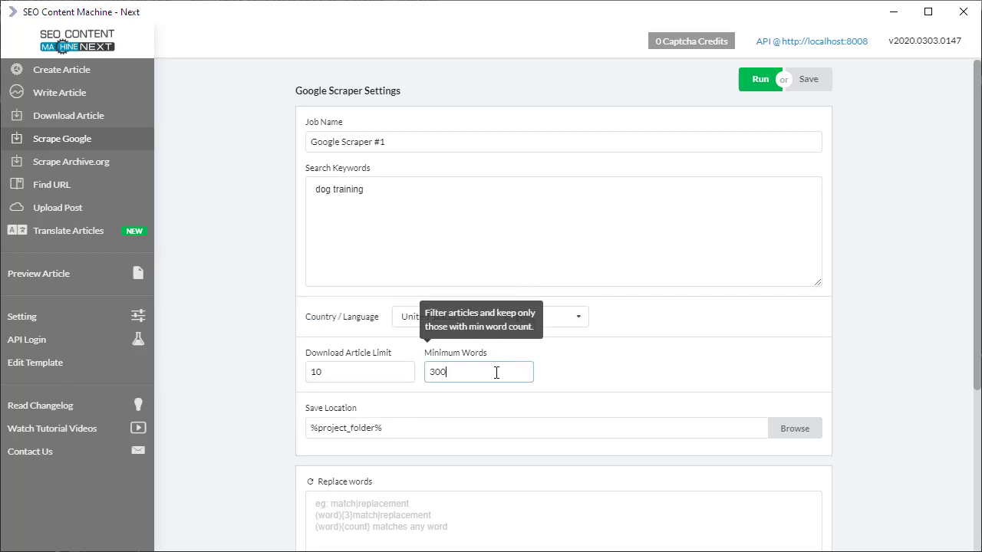
{"action": "scroll", "coordinate": [230, 362], "scroll_direction": "down", "scroll_amount": 2}
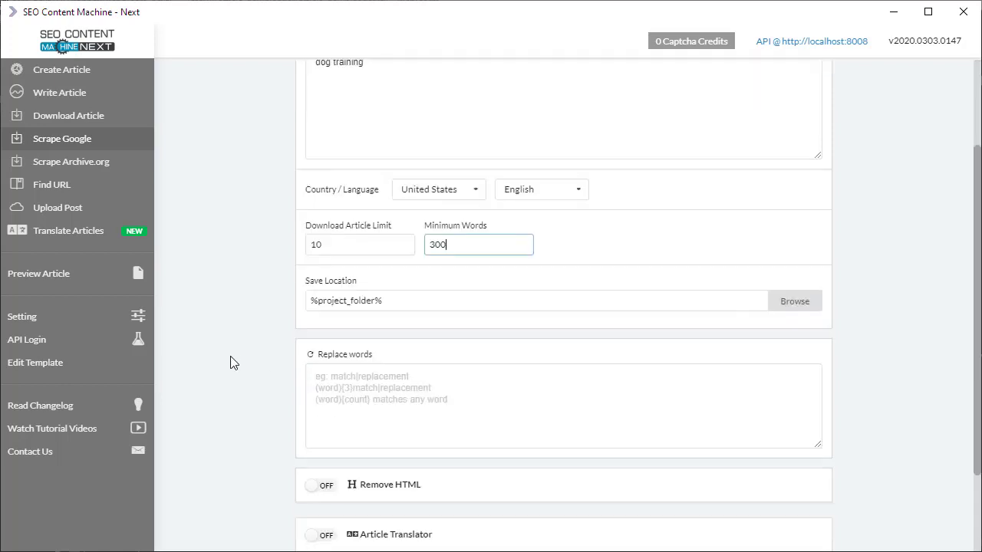
{"action": "left_click", "coordinate": [430, 387]}
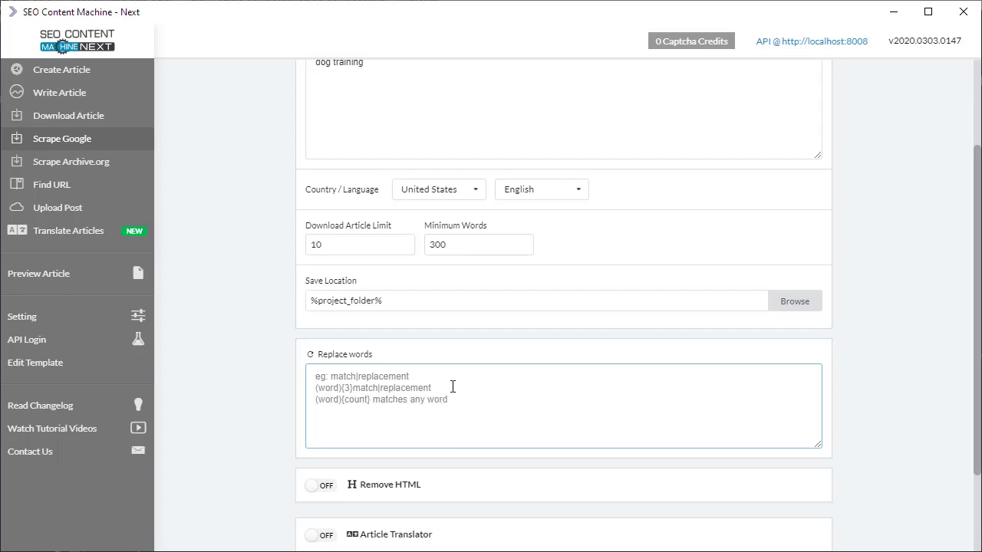
{"action": "scroll", "coordinate": [270, 428], "scroll_direction": "down", "scroll_amount": 2}
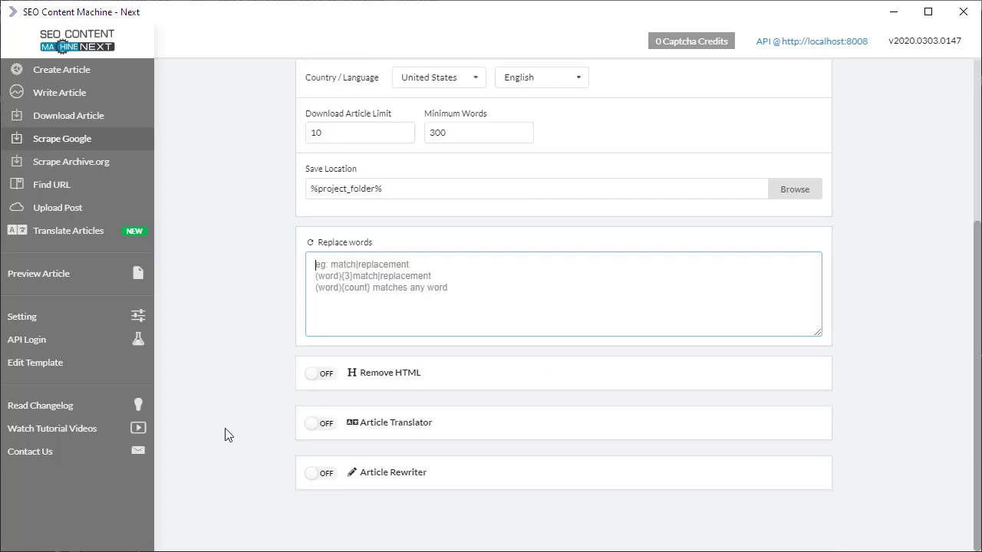
{"action": "left_click", "coordinate": [319, 383]}
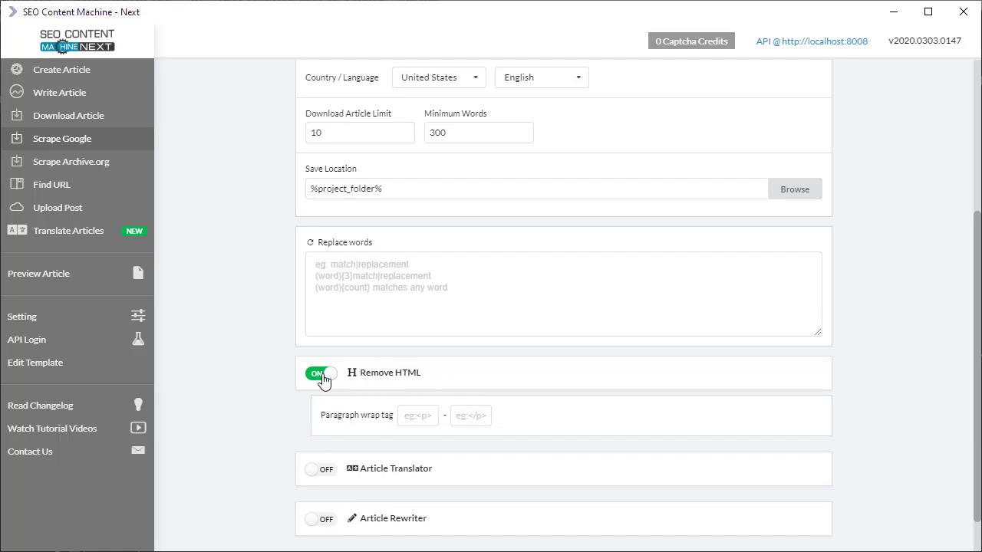
{"action": "scroll", "coordinate": [269, 399], "scroll_direction": "down", "scroll_amount": 1}
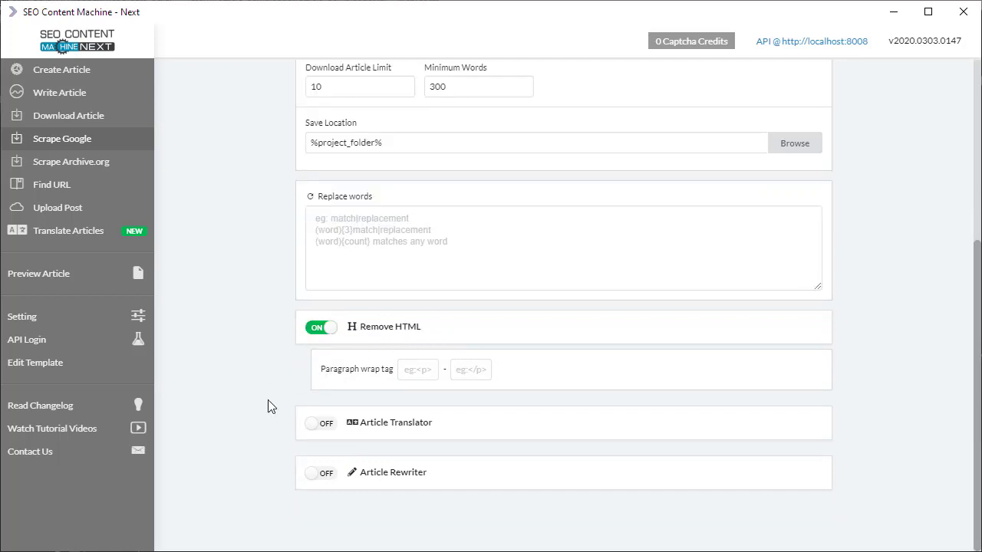
{"action": "left_click", "coordinate": [324, 425]}
{"action": "scroll", "coordinate": [258, 471], "scroll_direction": "down", "scroll_amount": 2}
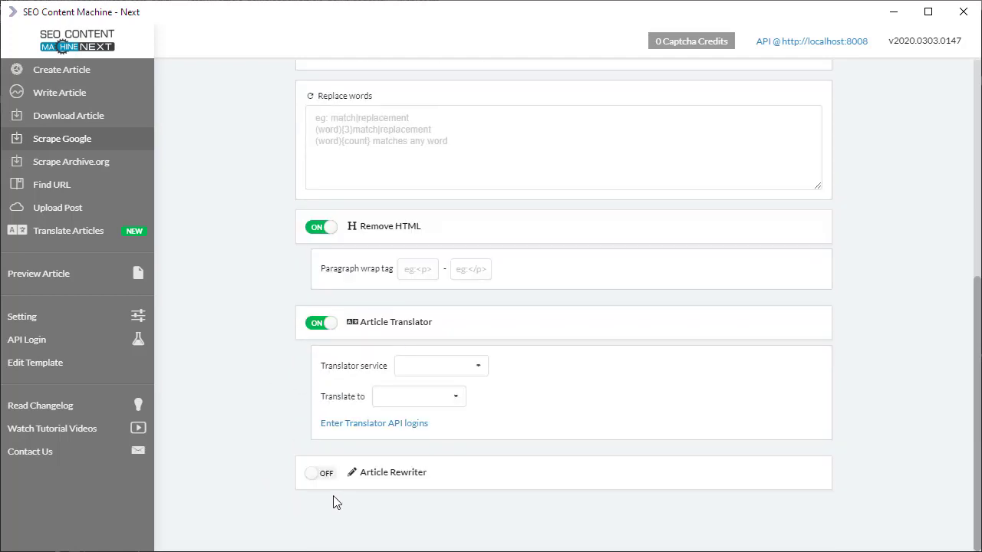
{"action": "left_click", "coordinate": [316, 473]}
{"action": "scroll", "coordinate": [337, 480], "scroll_direction": "down", "scroll_amount": 3}
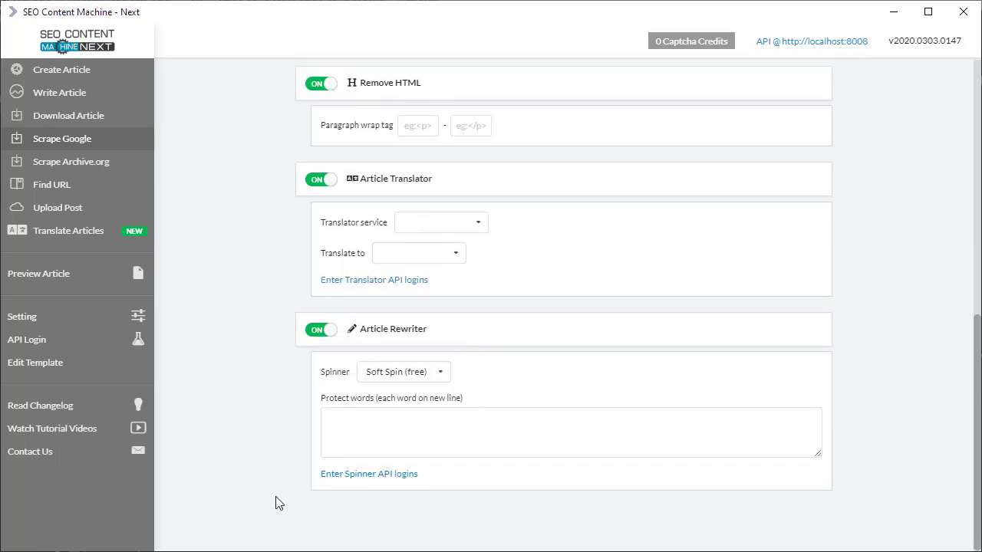
{"action": "scroll", "coordinate": [286, 488], "scroll_direction": "up", "scroll_amount": 5}
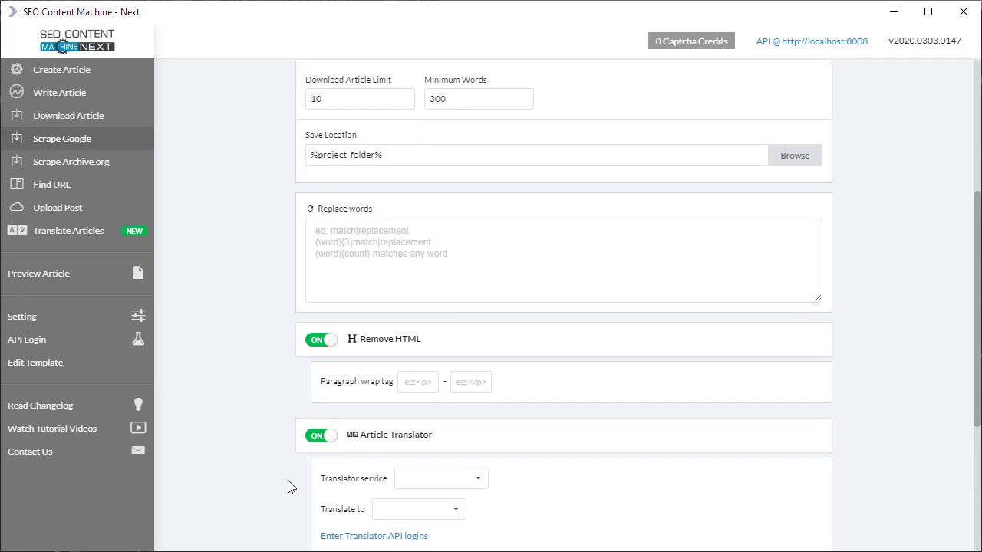
{"action": "left_click", "coordinate": [321, 435]}
{"action": "left_click", "coordinate": [321, 339]}
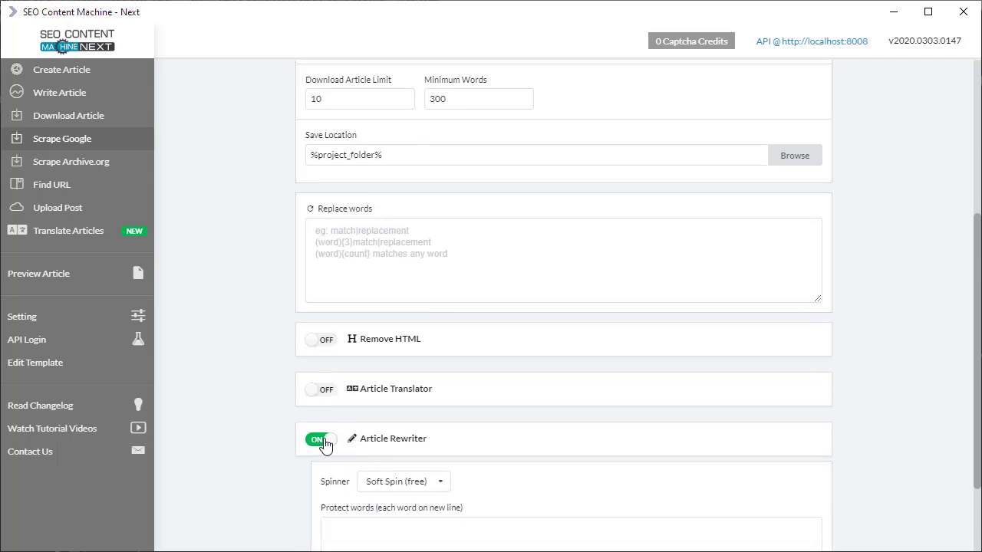
{"action": "left_click", "coordinate": [323, 441]}
{"action": "scroll", "coordinate": [263, 445], "scroll_direction": "up", "scroll_amount": 5}
{"action": "left_click", "coordinate": [453, 206]}
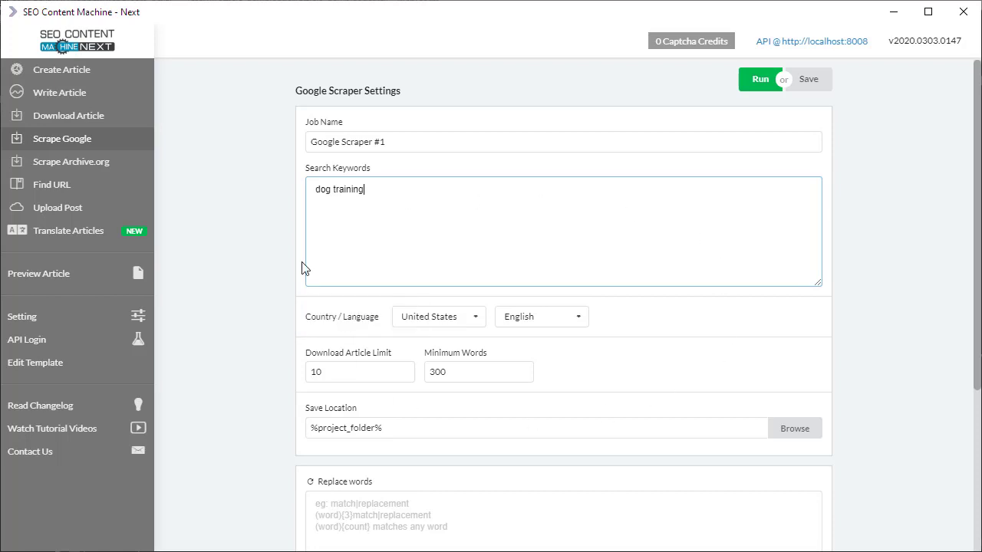
Run the dog training scraper and review Google Scraper #1's log of downloaded and skipped articles
{"action": "left_click", "coordinate": [752, 85]}
{"action": "left_click", "coordinate": [669, 145]}
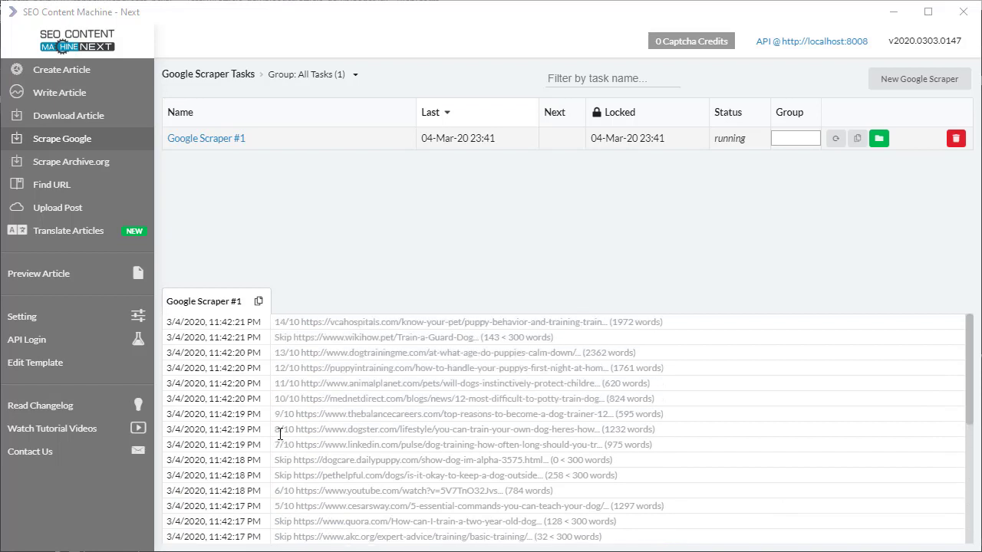
{"action": "left_click_drag", "start_coordinate": [279, 368], "coordinate": [459, 367]}
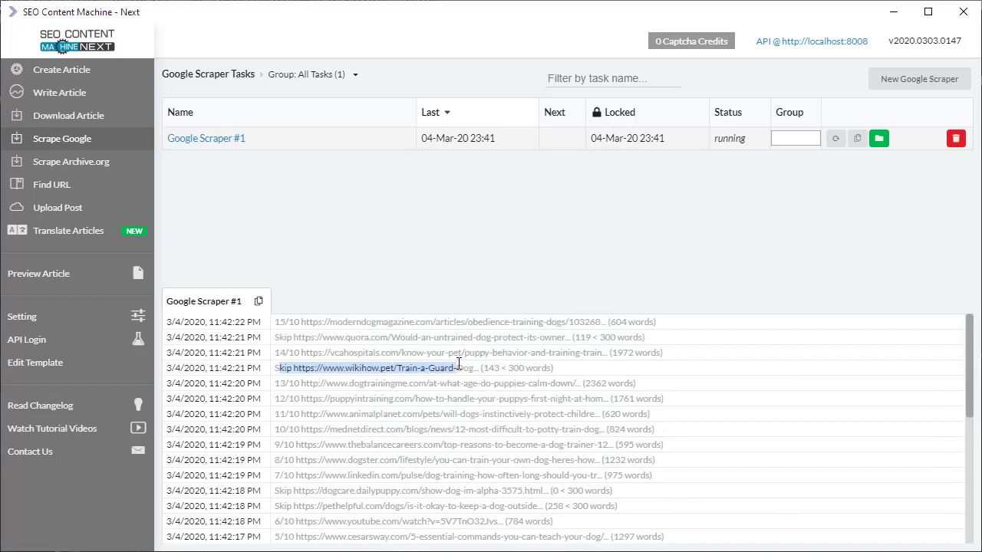
{"action": "double_click", "coordinate": [349, 369]}
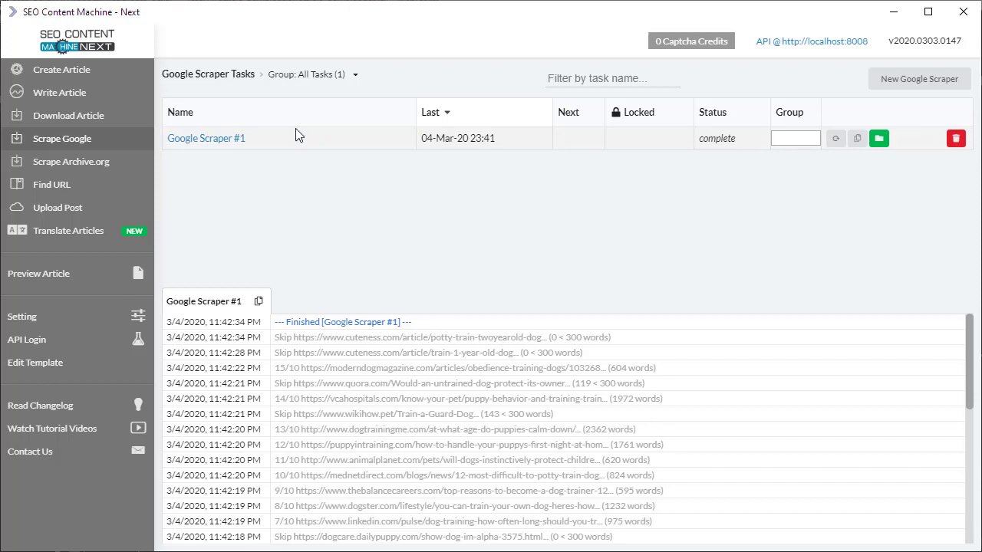
Open the task's dog training output folder holding the 10 scraped TXT articles
{"action": "left_click", "coordinate": [879, 146]}
{"action": "left_click", "coordinate": [879, 146]}
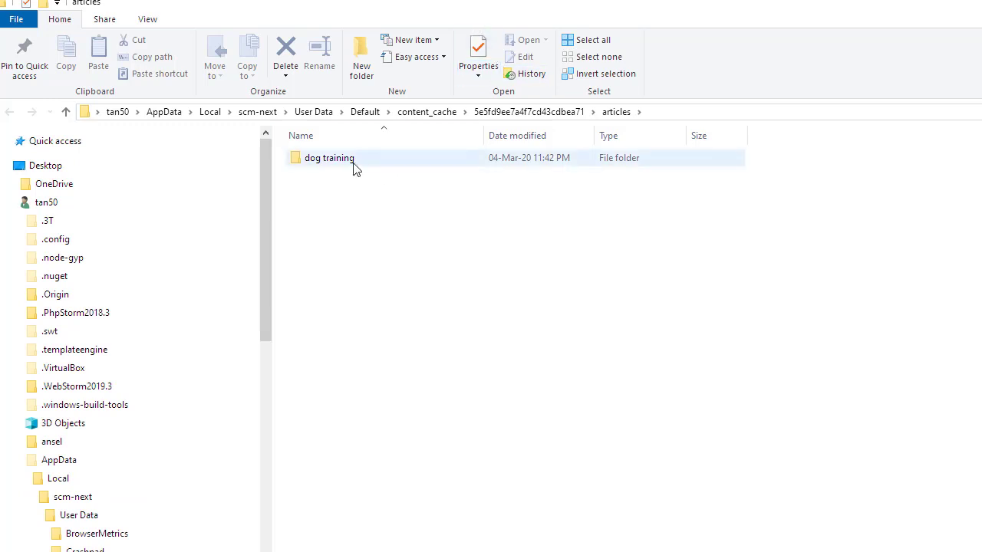
{"action": "double_click", "coordinate": [356, 167]}
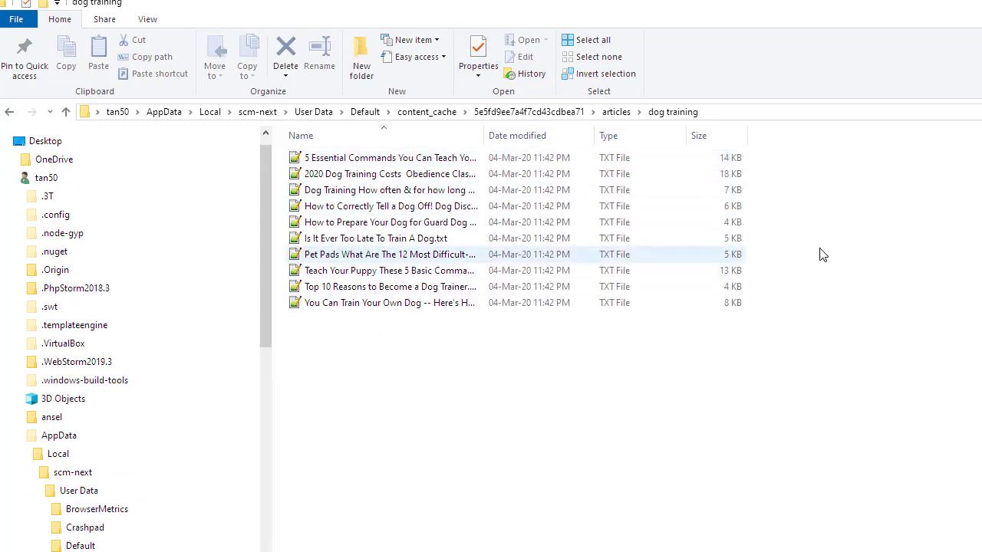
Switch back to SEO Content Machine Next with Alt+Tab to see the completed task log
{"action": "key", "text": "alt+Tab"}
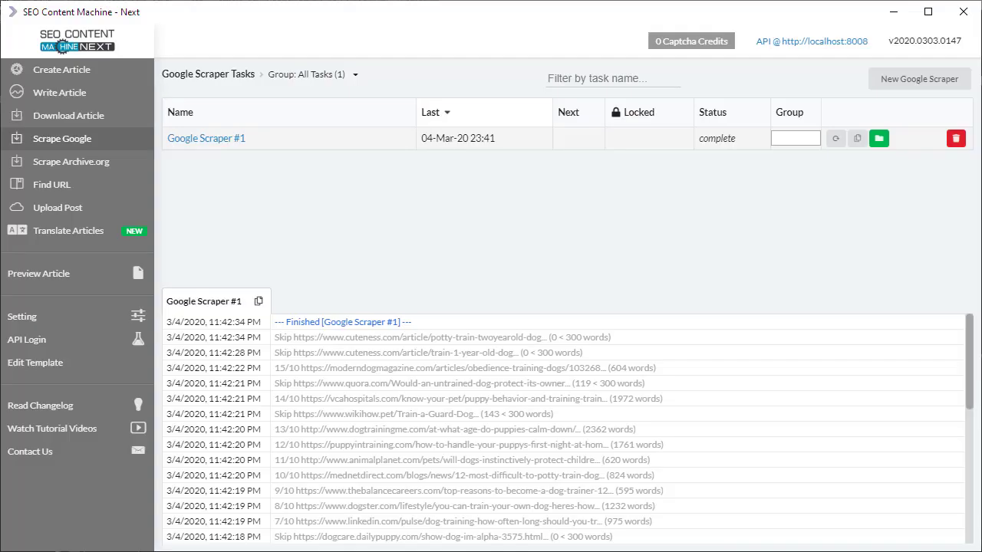